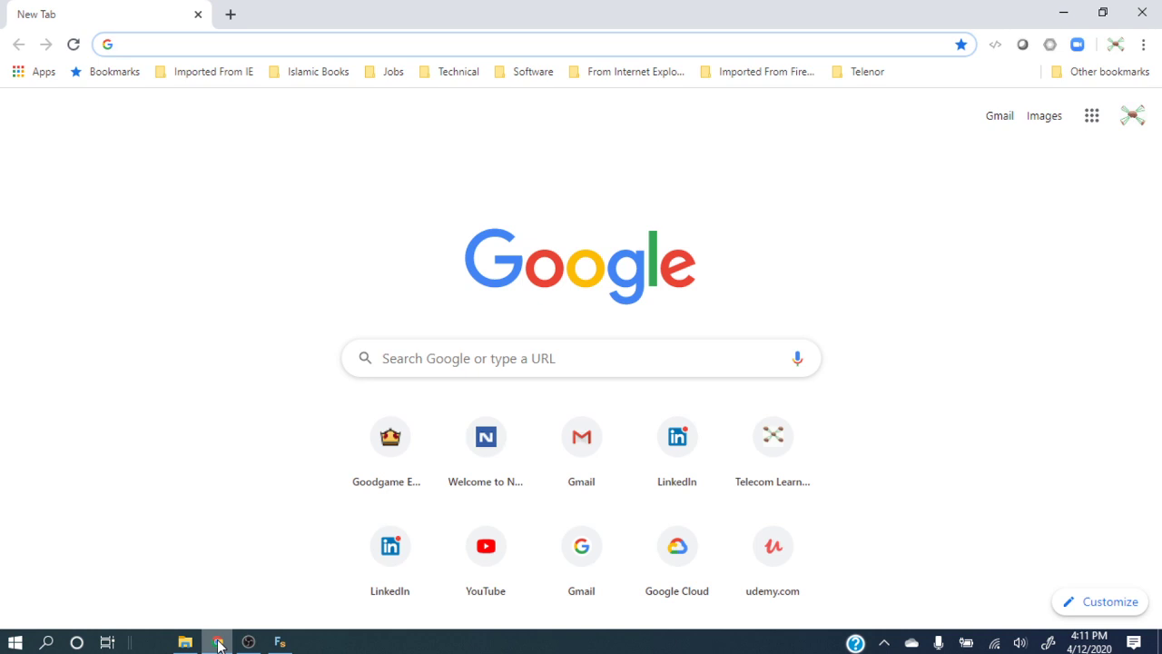
Open the NASA Earthdata Login registration page and look through its profile, user and country information fields.
type("nasa")
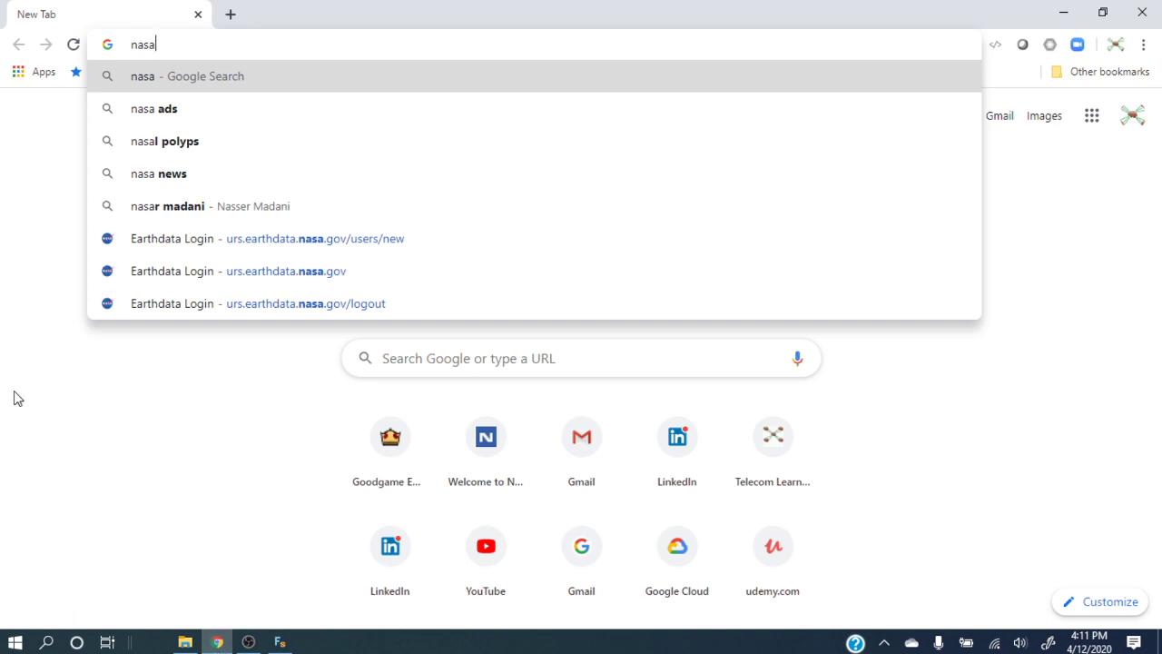
left_click(279, 245)
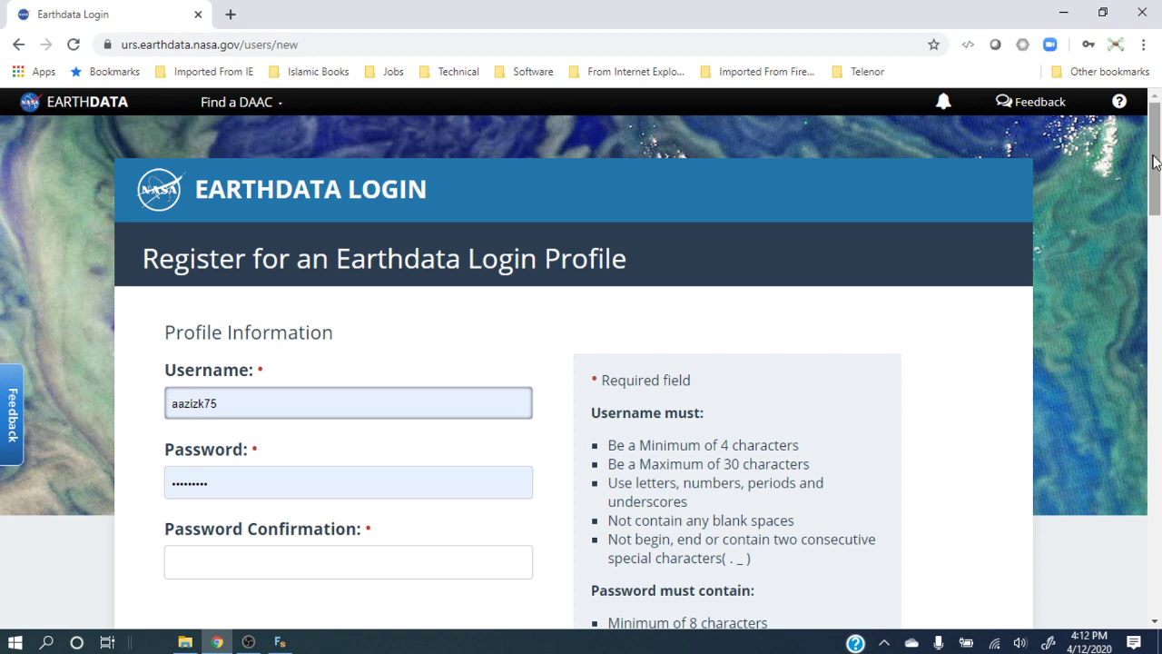
left_click_drag(1154, 162, 1154, 196)
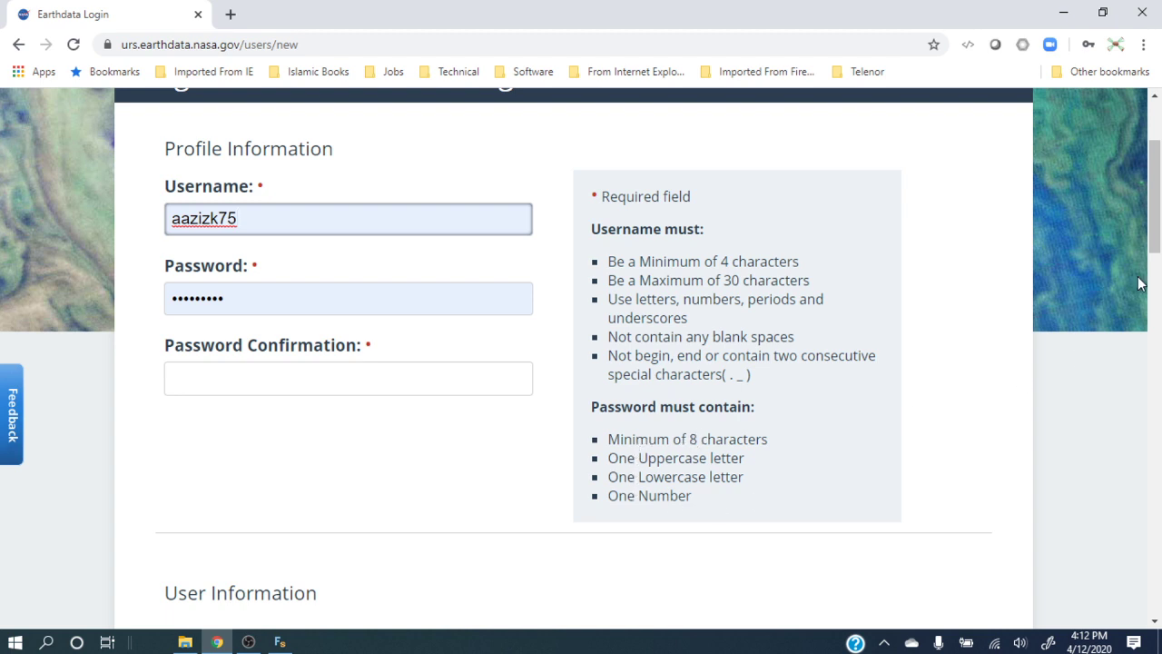
left_click_drag(1157, 232, 1156, 327)
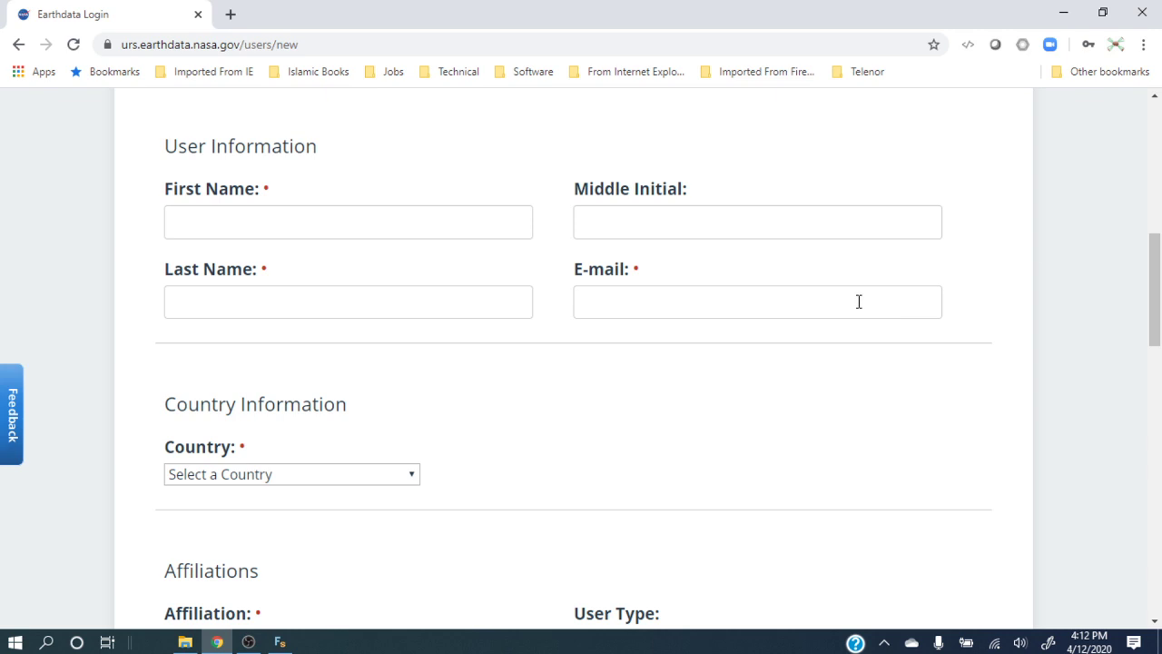
left_click_drag(1157, 281, 1157, 368)
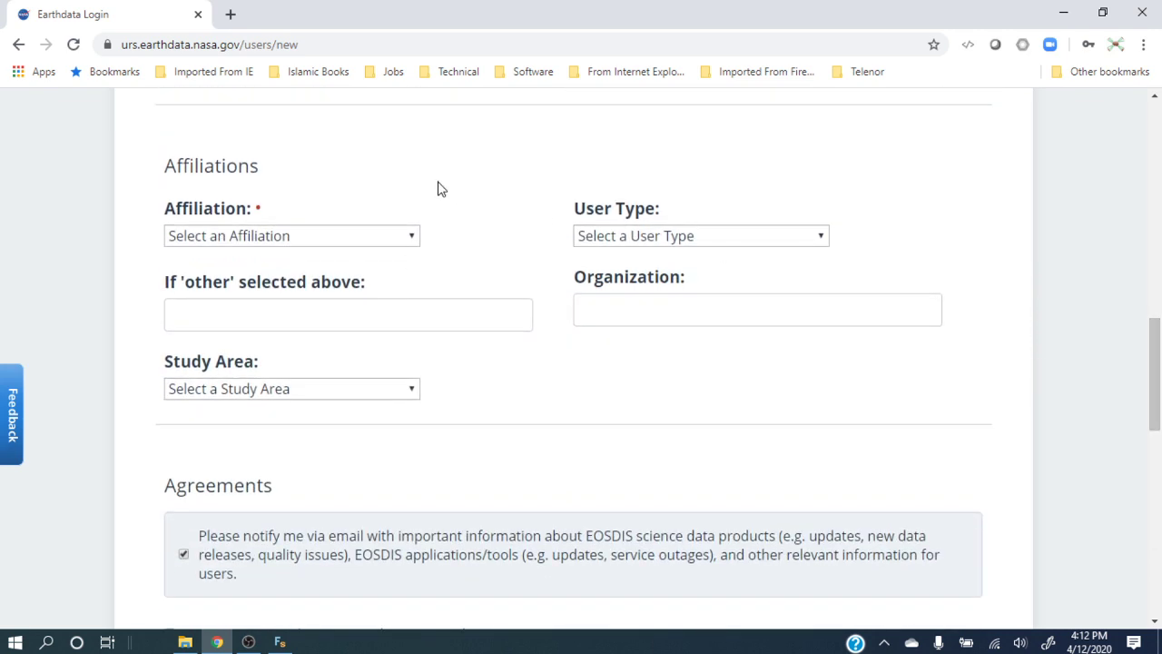
Examine the Affiliation and Study Area options and the agreements of the registration form, down to the registration section at its end.
left_click(322, 236)
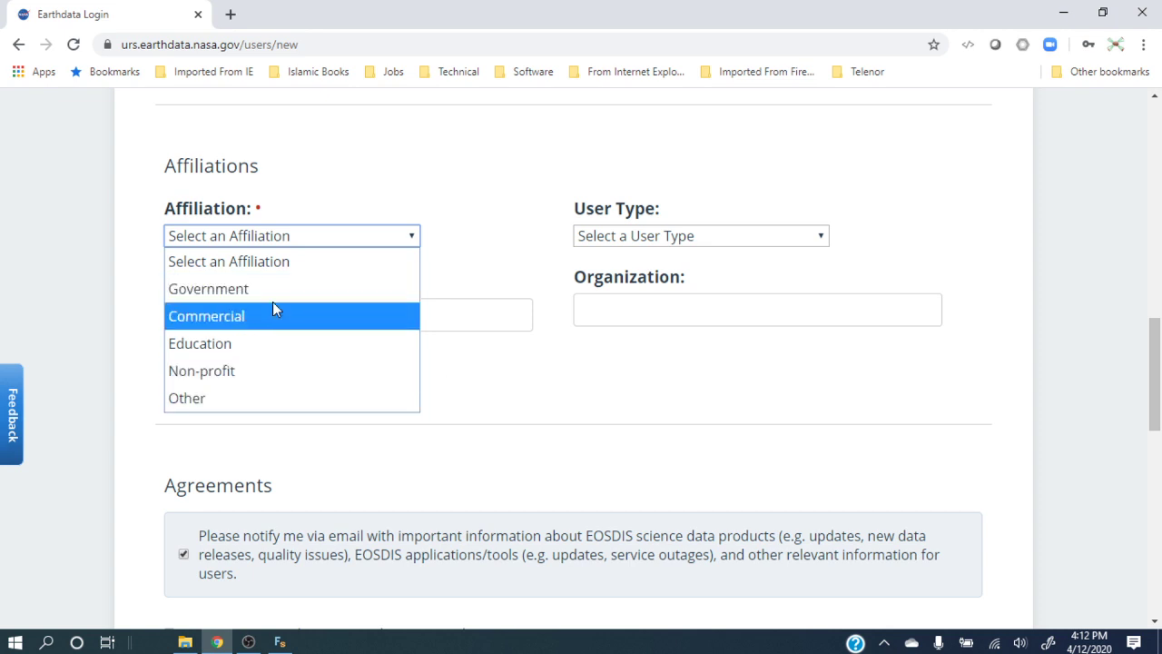
left_click(623, 386)
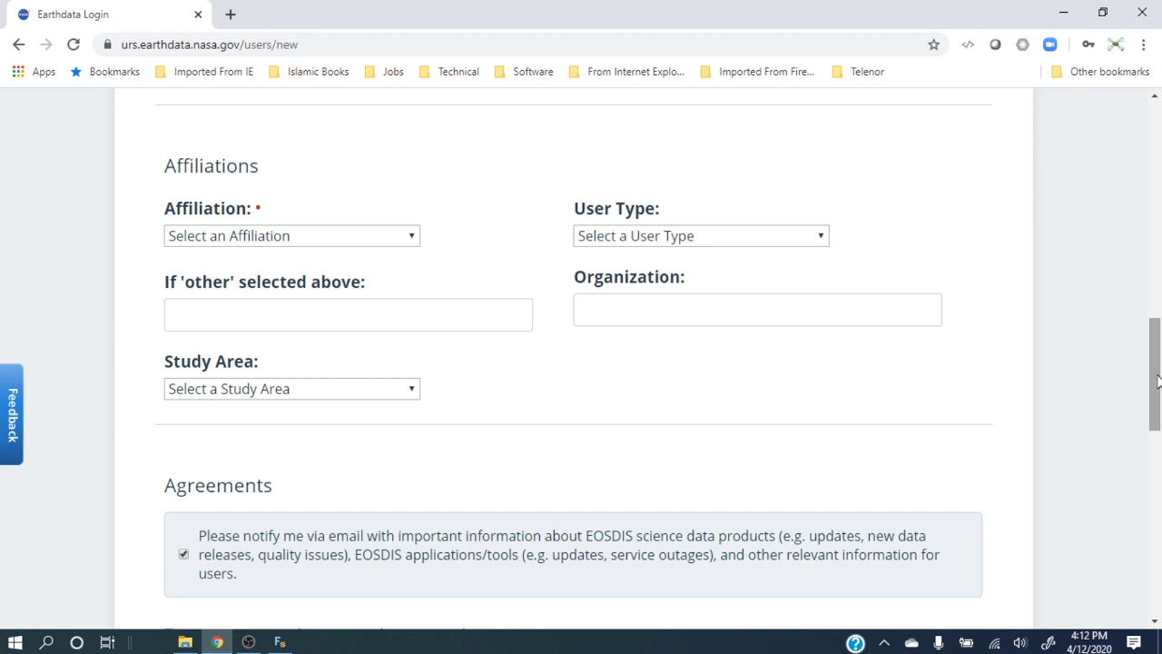
left_click_drag(1159, 382, 1158, 415)
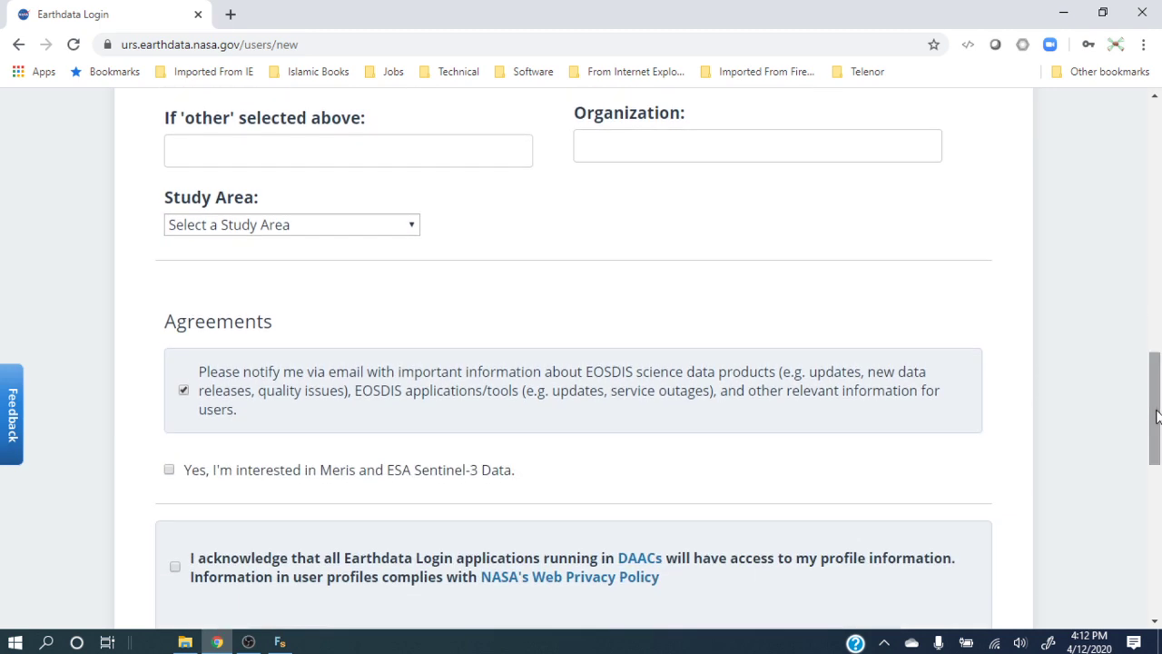
left_click(388, 233)
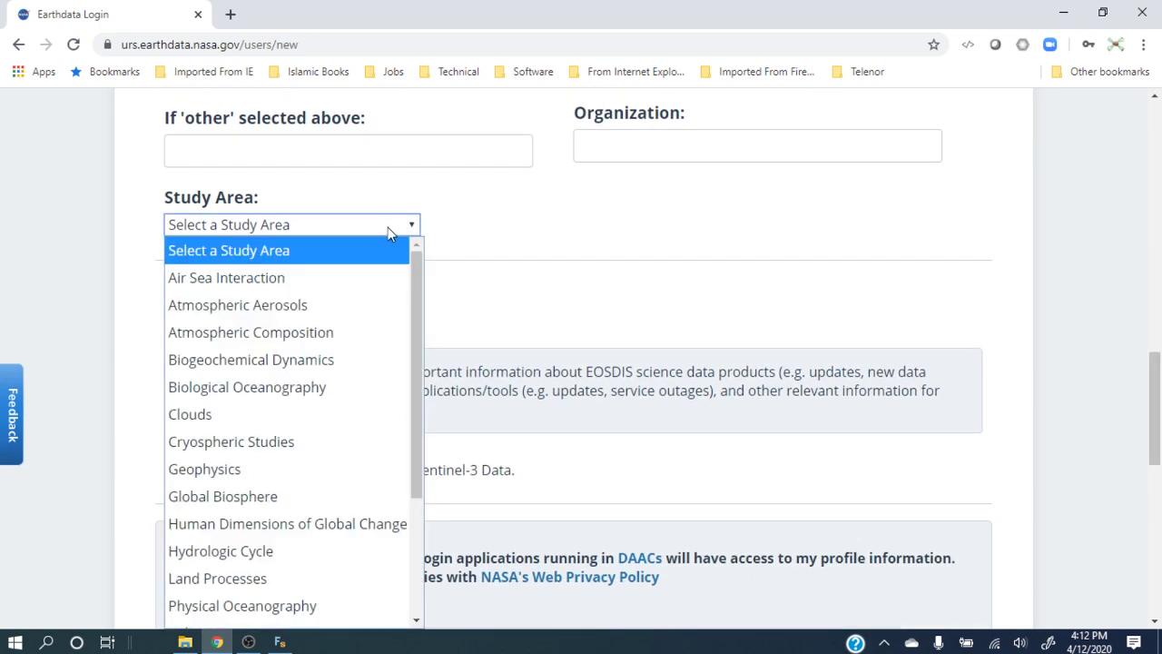
left_click(506, 235)
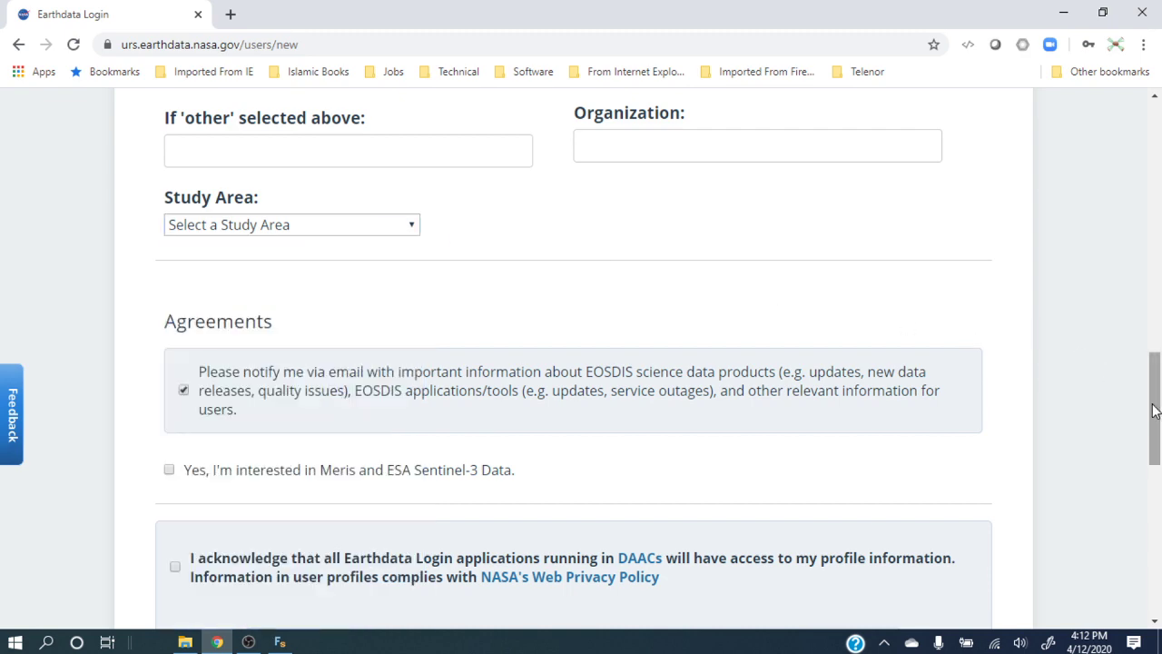
left_click_drag(1157, 391, 1155, 531)
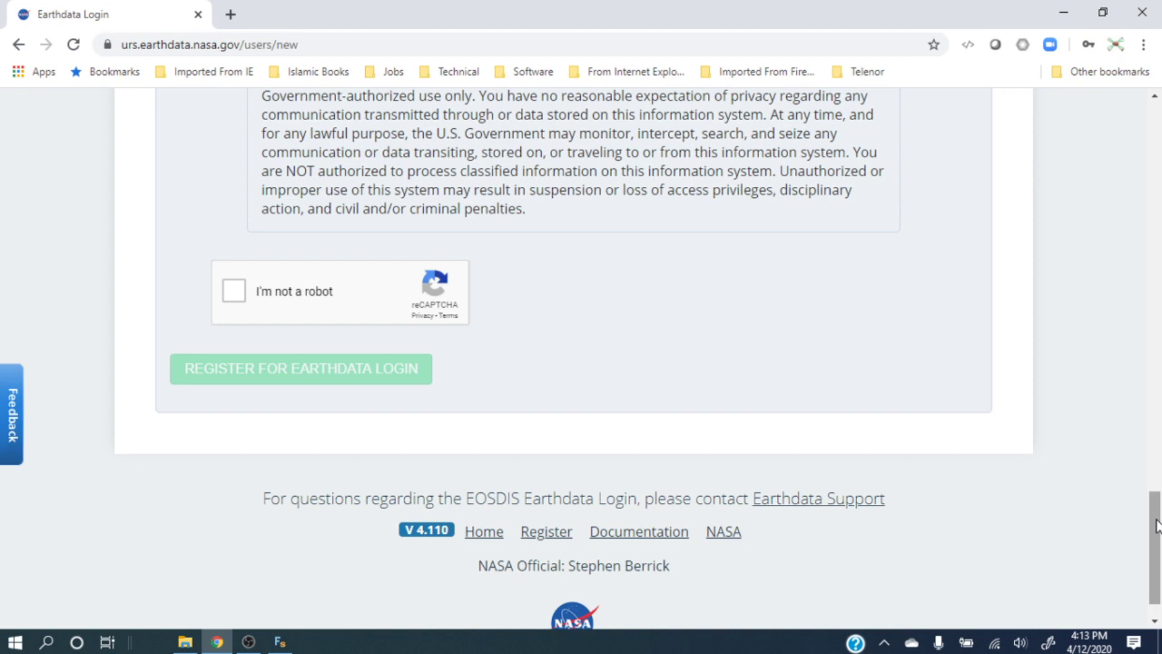
Search the web for "fetch SRTM path loss".
left_click(641, 46)
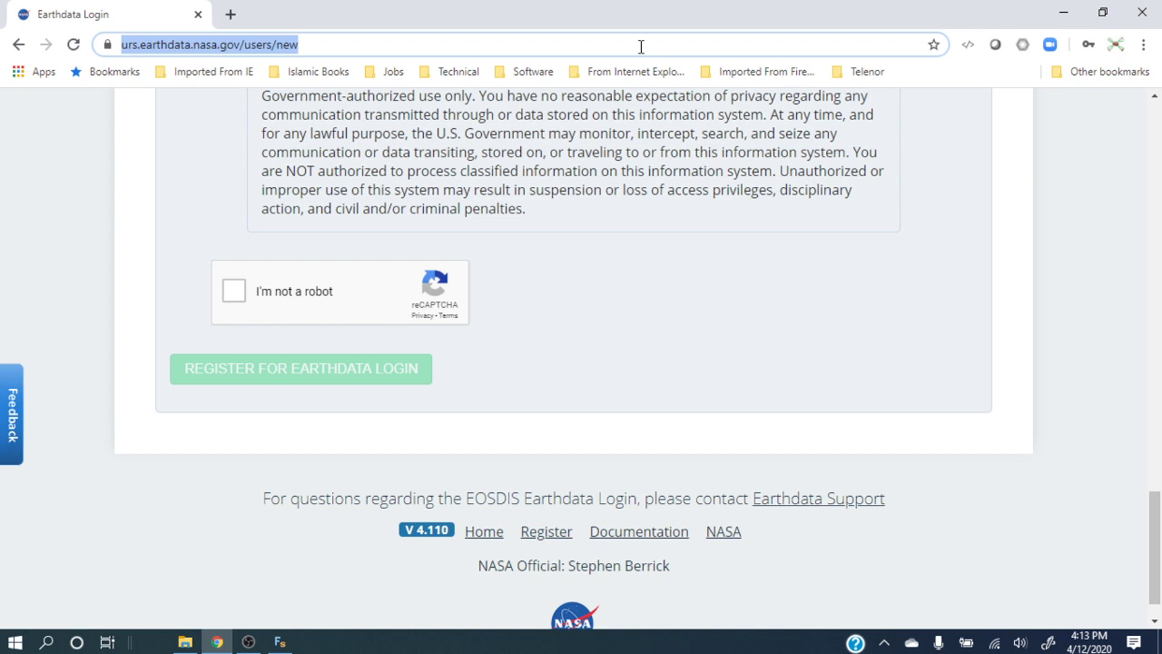
type("few")
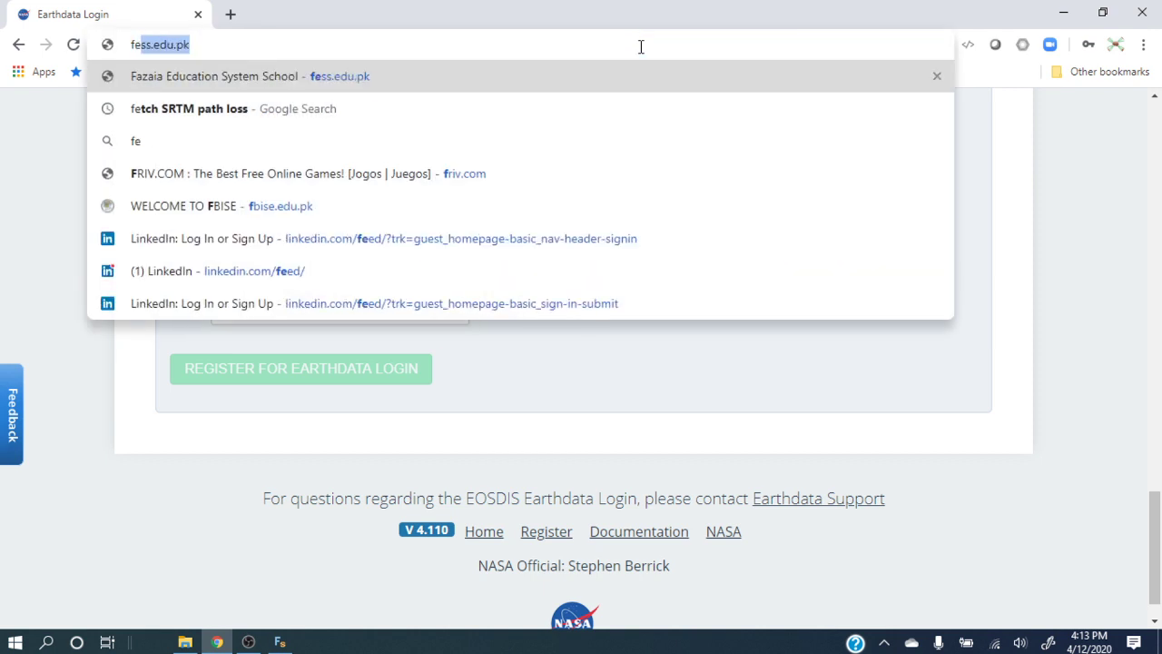
key("BackSpace")
key("BackSpace")
type("s")
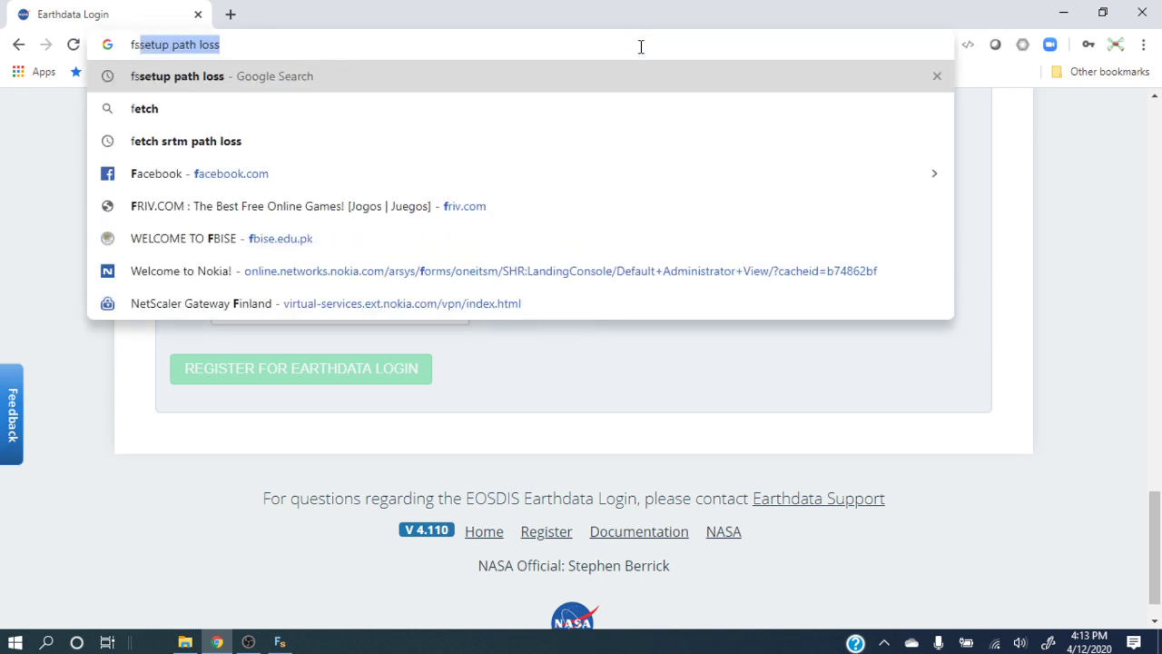
key("BackSpace")
key("BackSpace")
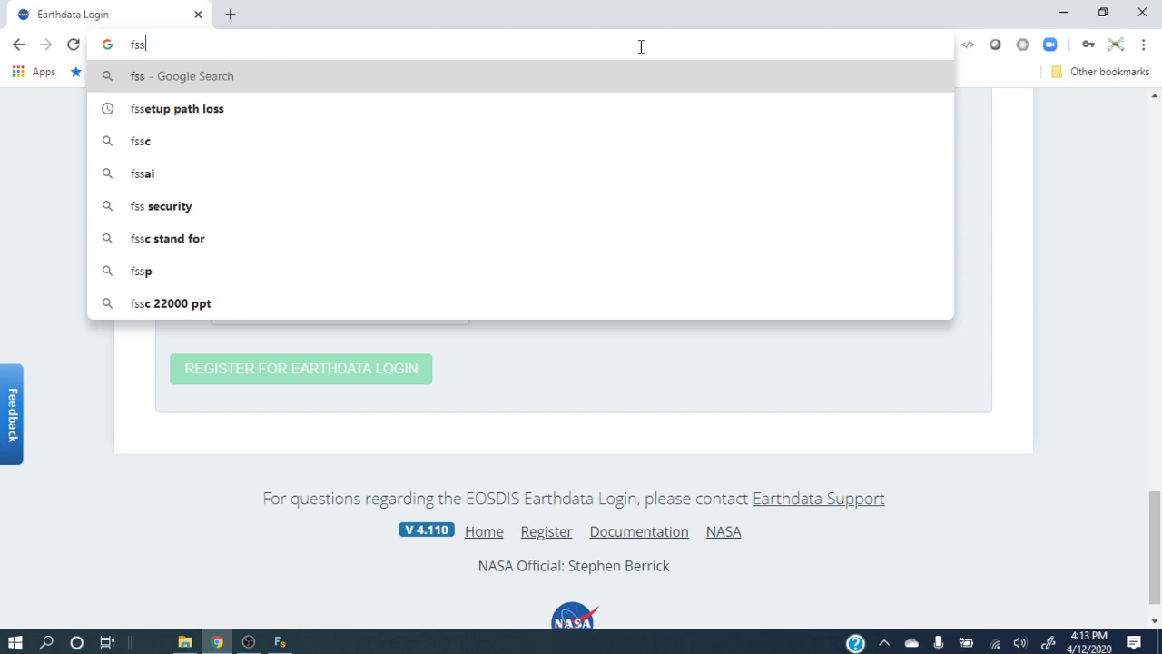
type("etch")
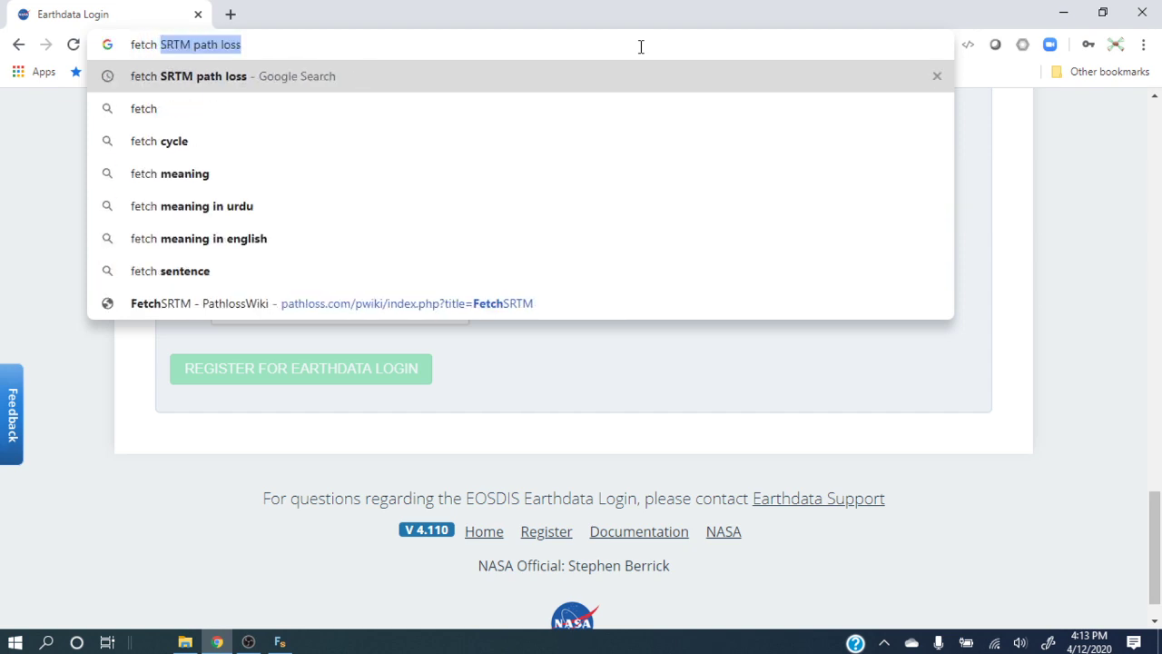
key("Down")
key("Up")
key("Return")
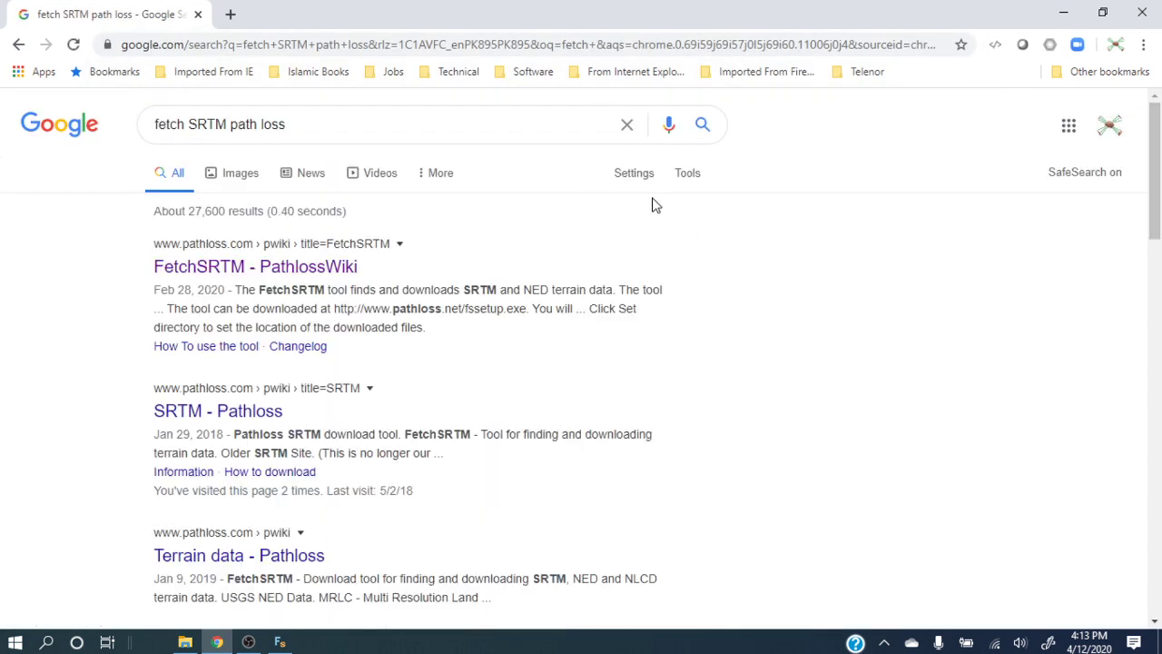
Open the FetchSRTM page on PathlossWiki and read its description and instructions for using the tool.
left_click(328, 268)
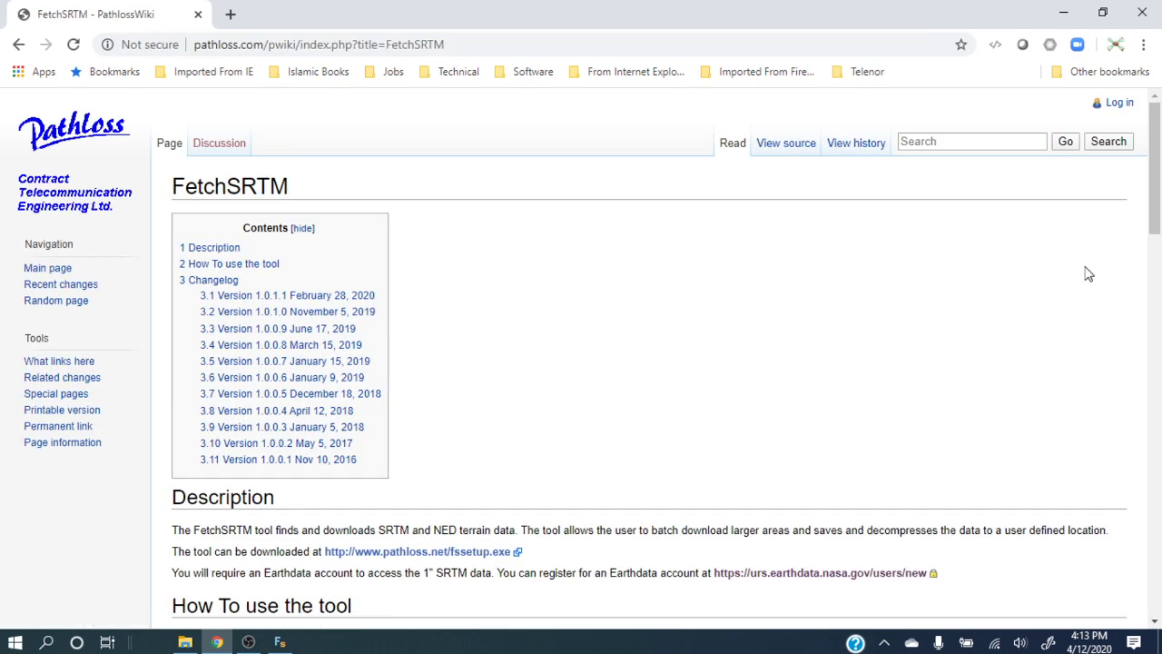
left_click_drag(1158, 199, 1157, 254)
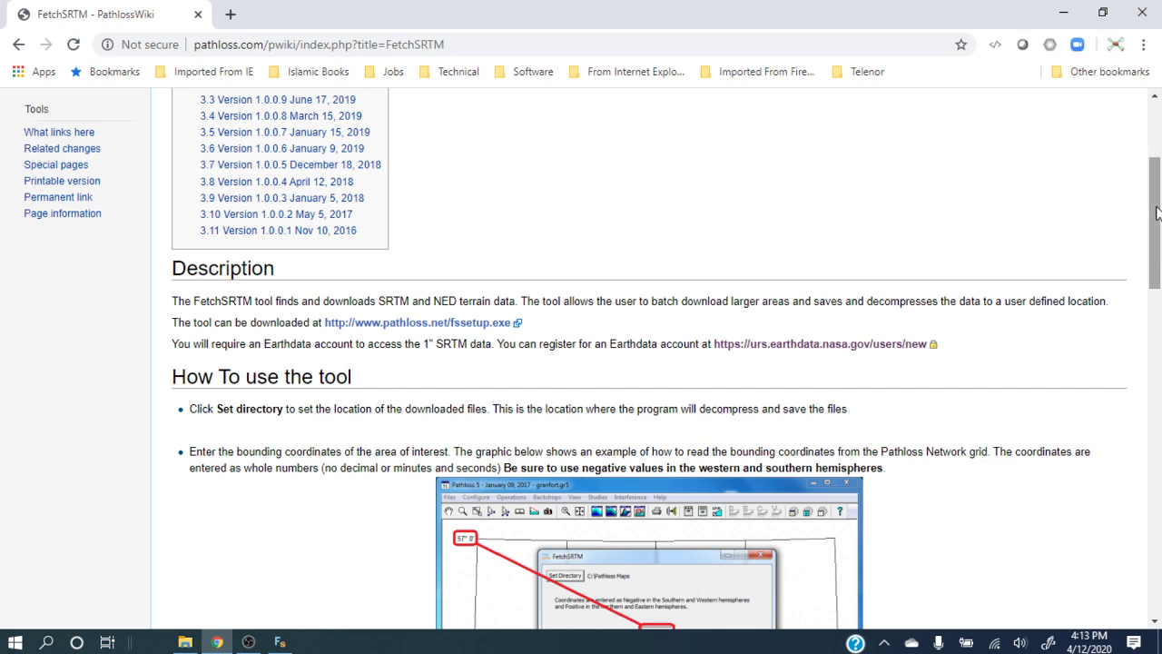
left_click_drag(1156, 212, 1160, 303)
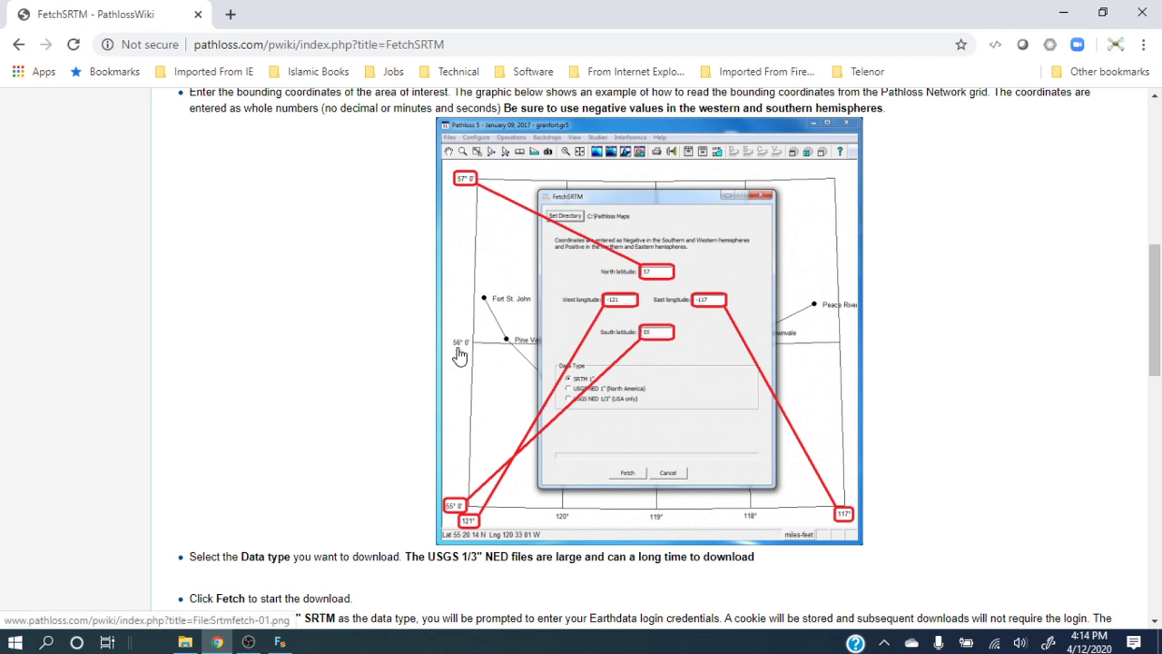
Switch to the FetchSRTM program and view its proxy server settings, closing them without changes.
left_click(1068, 14)
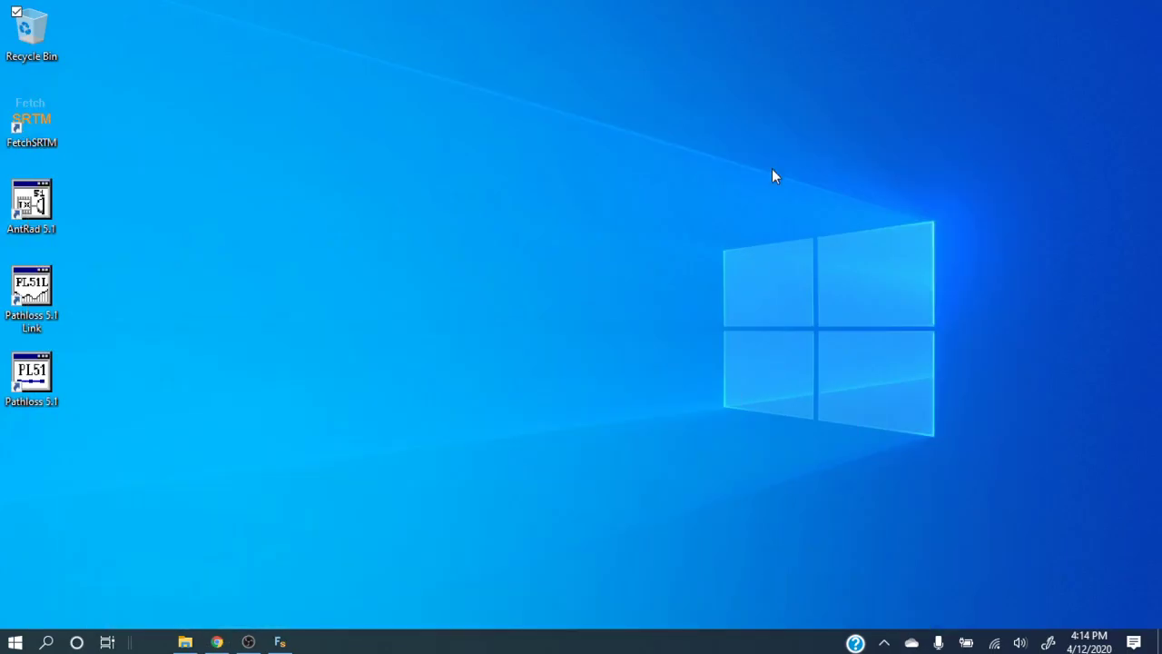
left_click(283, 642)
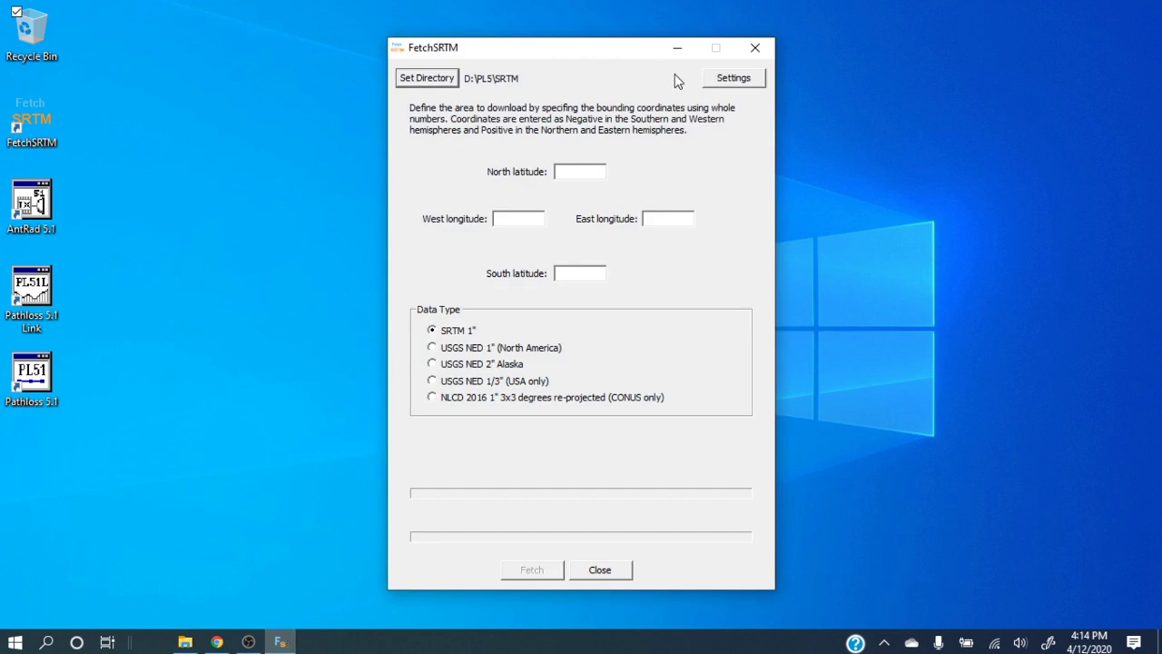
left_click(732, 82)
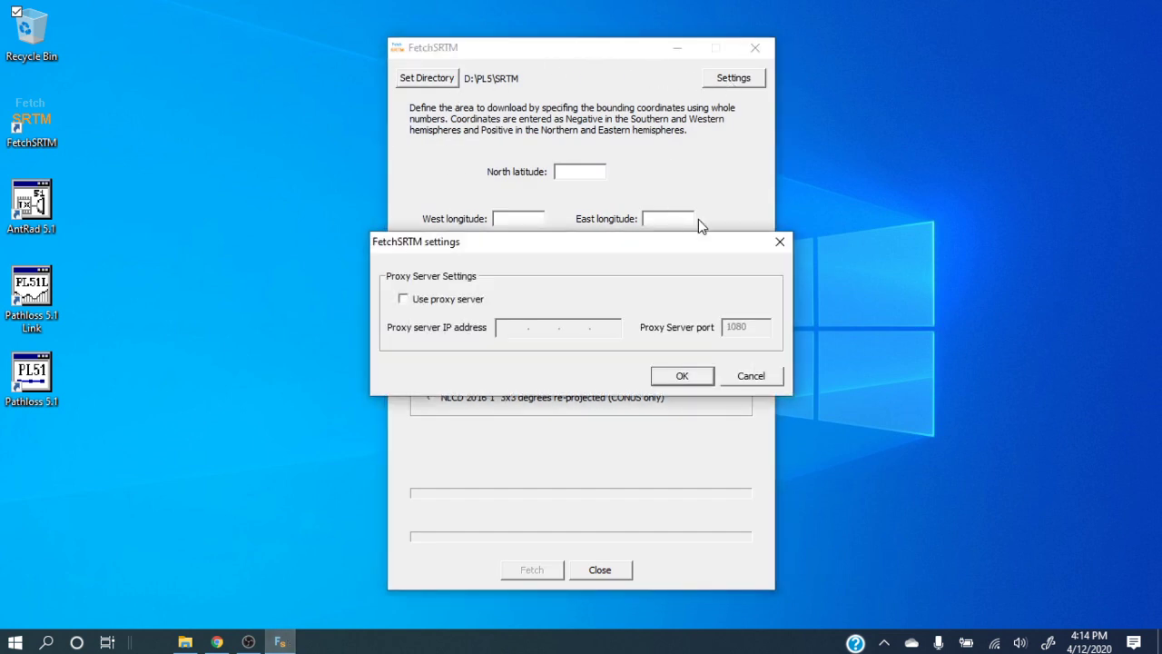
left_click(752, 382)
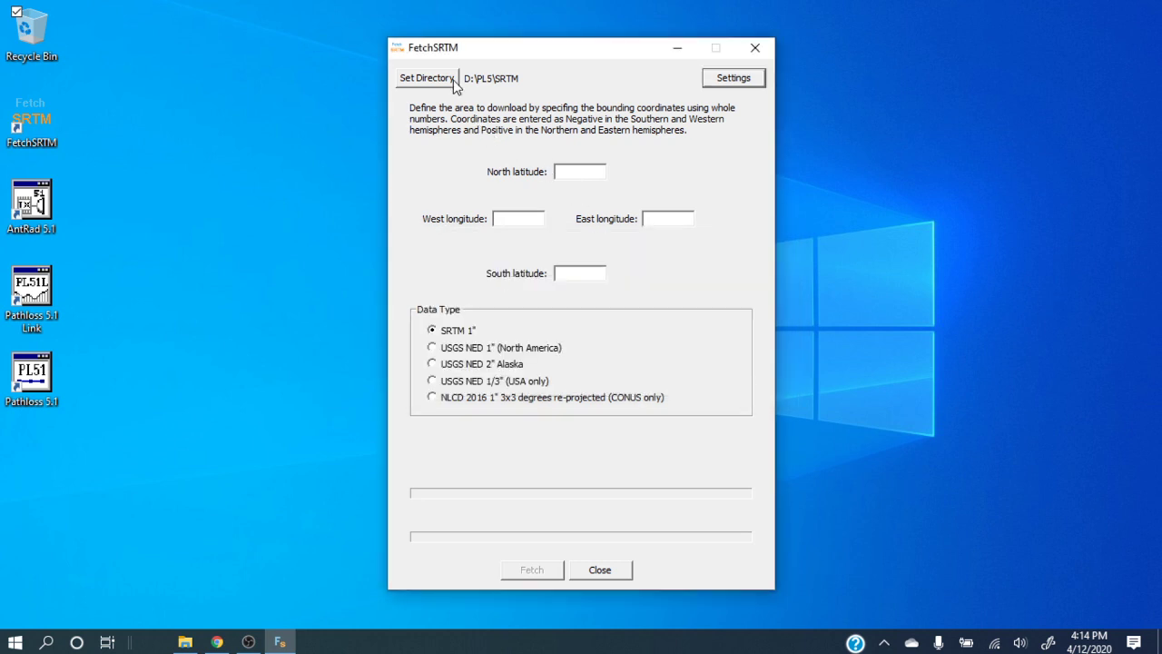
Set the download directory to the personal user profile folder.
left_click(438, 82)
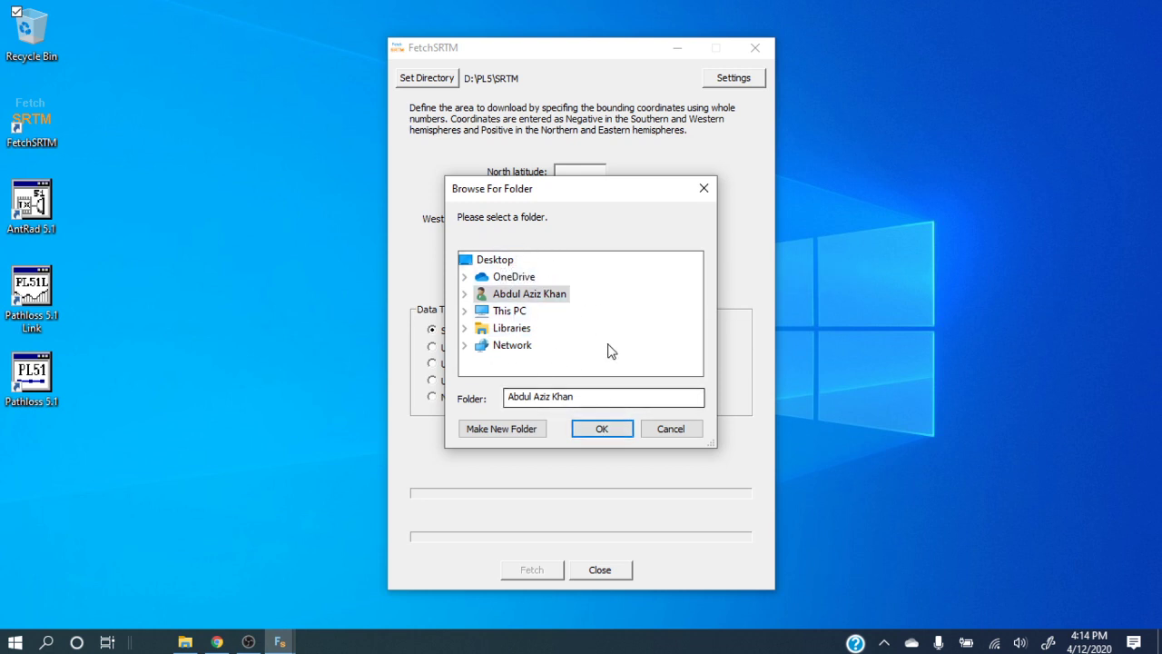
left_click(602, 429)
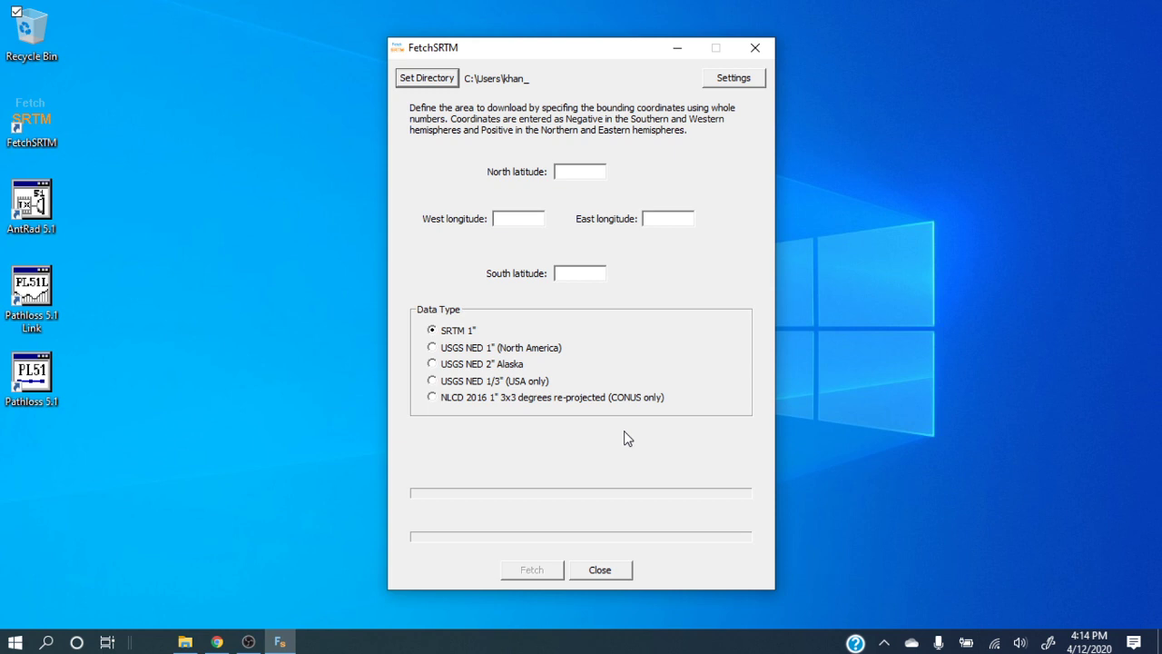
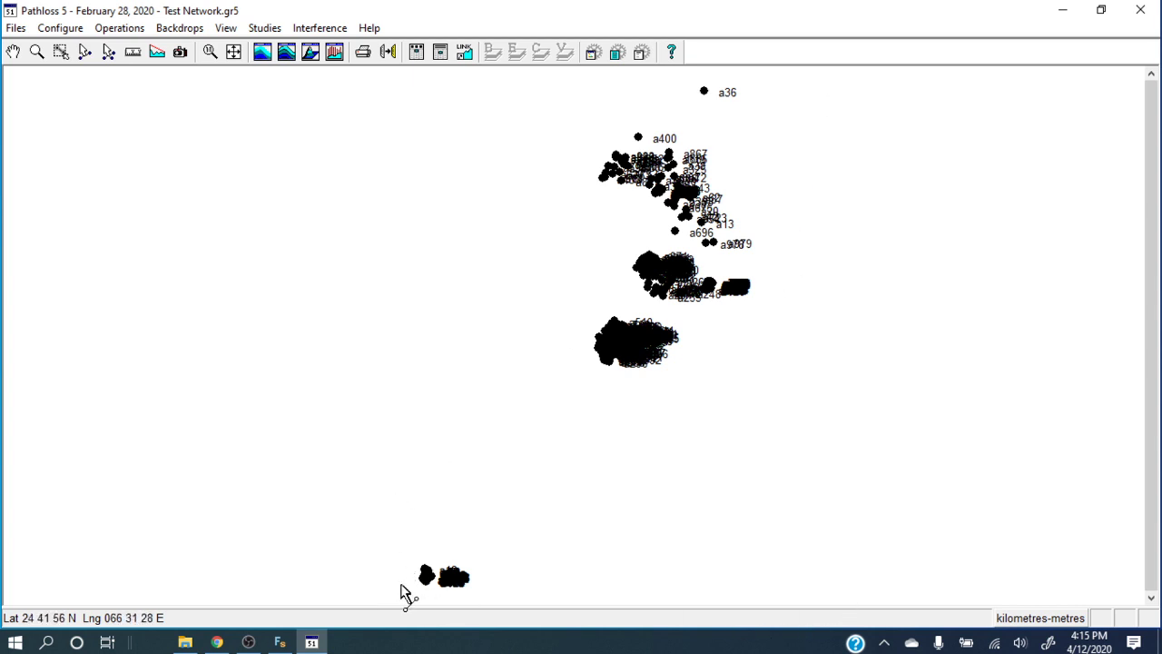
Check the northern extent of the sites on the Pathloss network map and set FetchSRTM's north latitude to 36.
left_click(282, 643)
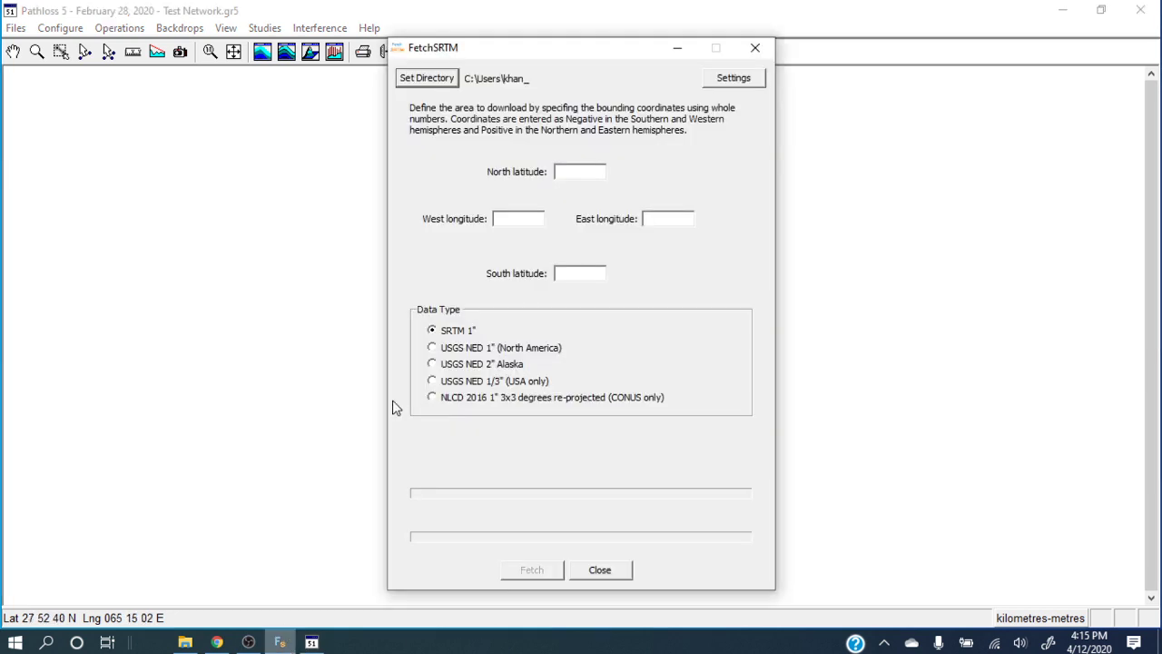
left_click(572, 171)
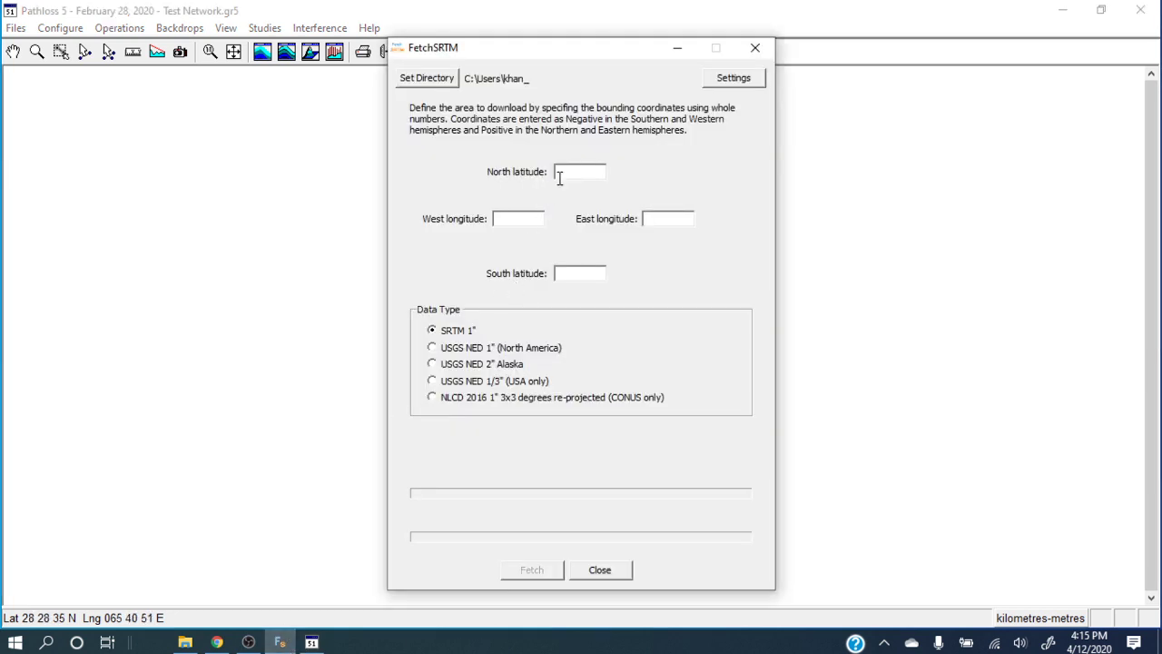
left_click(337, 312)
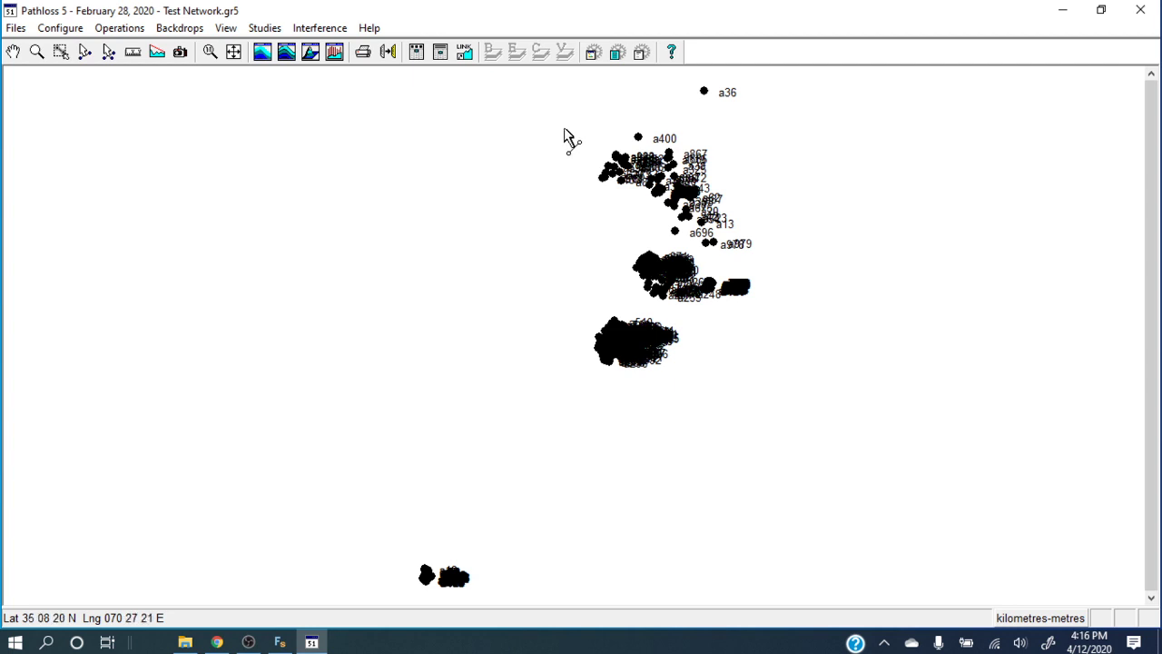
left_click(282, 642)
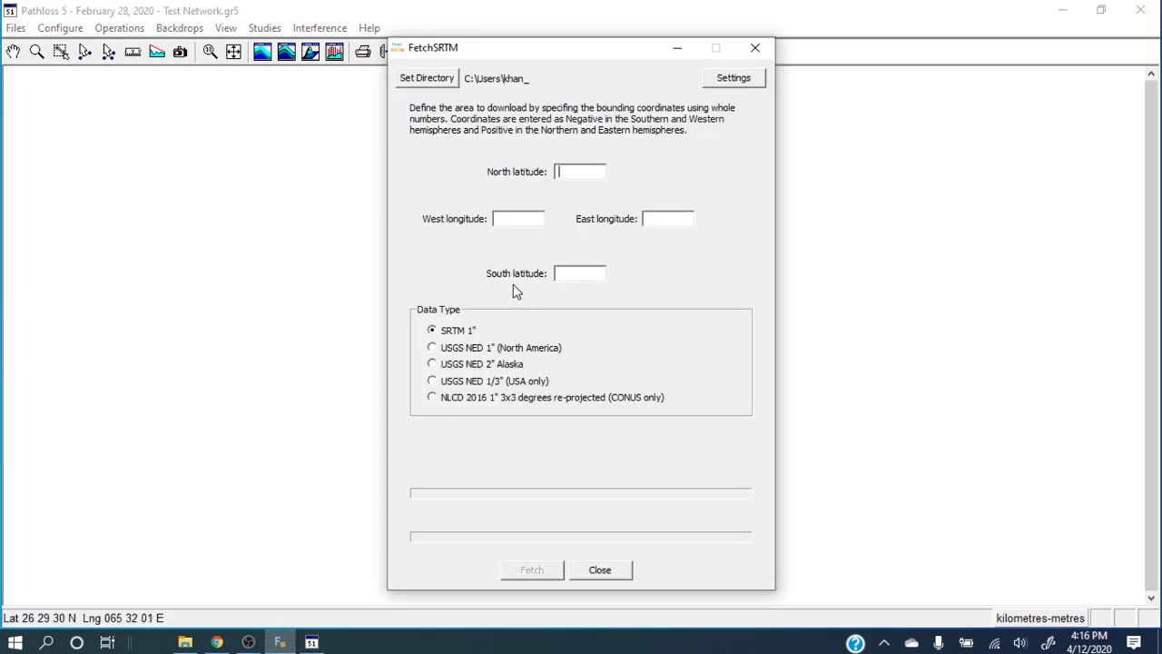
left_click(567, 172)
type("36")
Check the southern extent of the sites on the Pathloss map and set FetchSRTM's south latitude to 24.
left_click(318, 640)
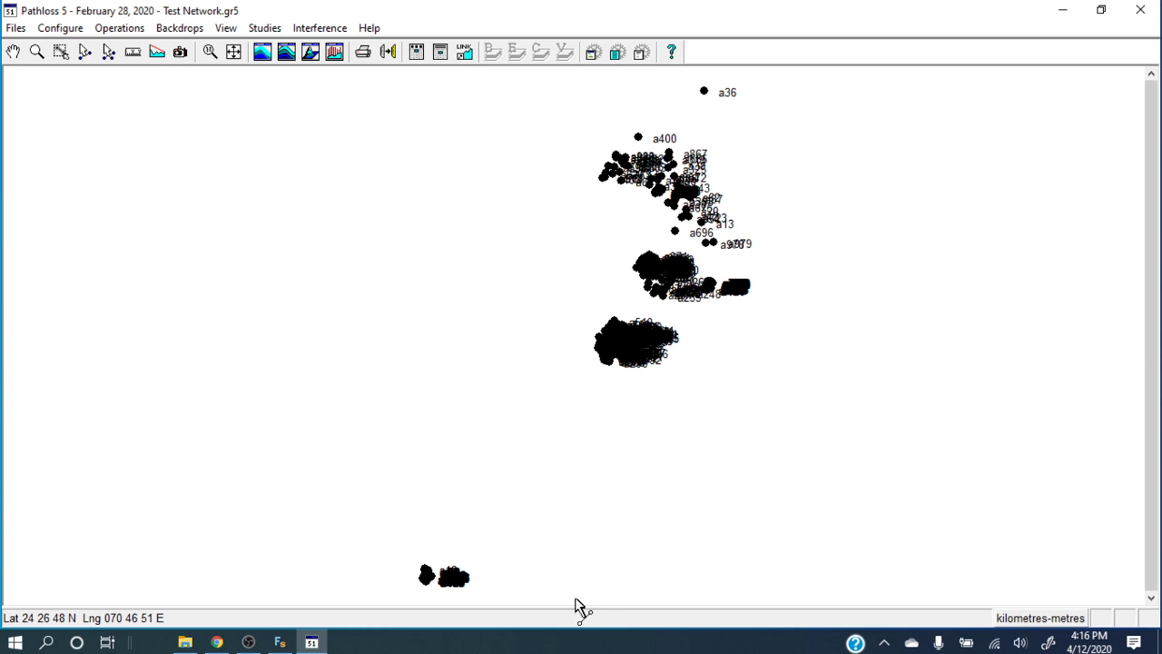
left_click(280, 643)
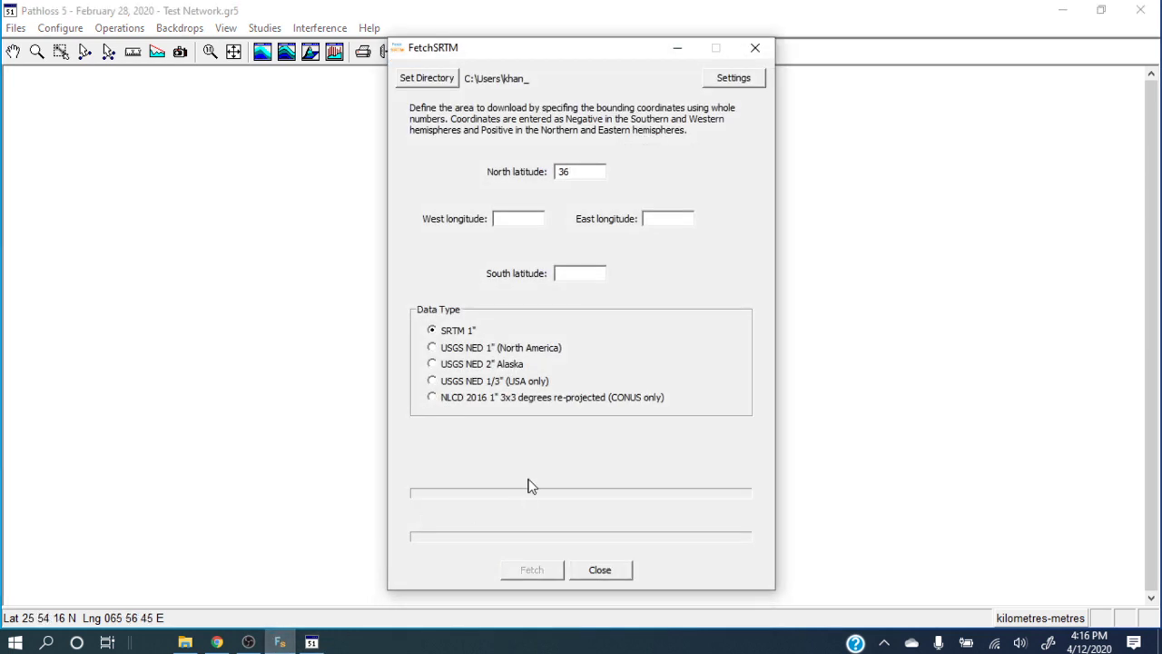
type("24")
Check the western and eastern extents of the sites on the Pathloss map and set FetchSRTM's west longitude to 64 and east longitude to 76.
left_click(525, 218)
left_click(257, 405)
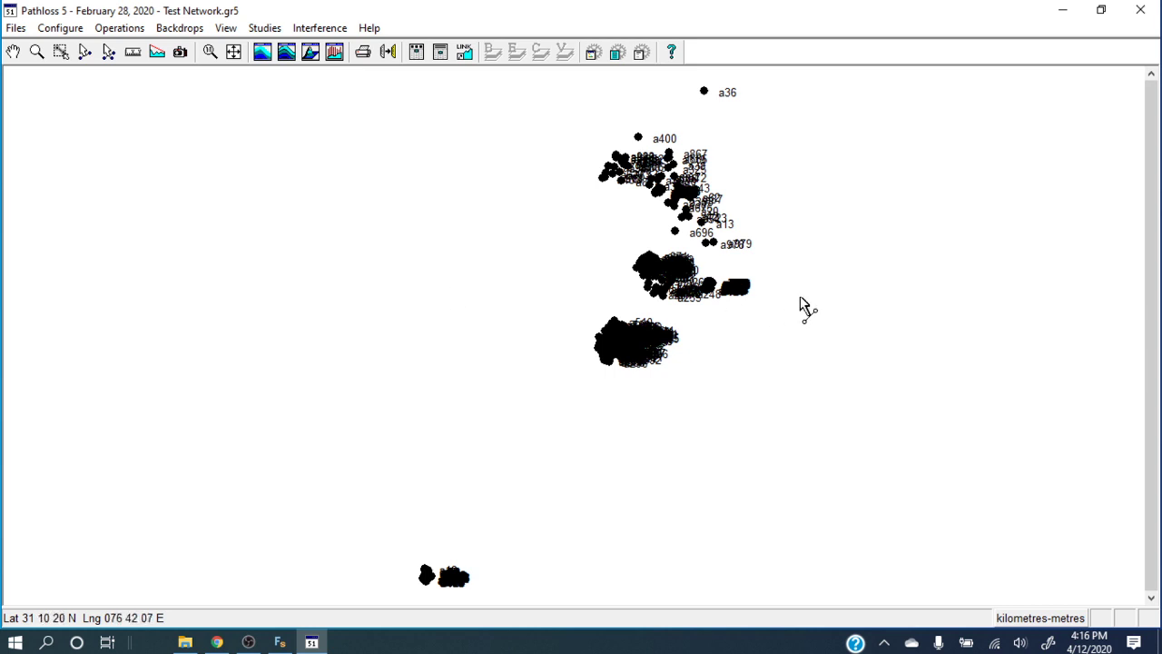
left_click(280, 642)
left_click(512, 215)
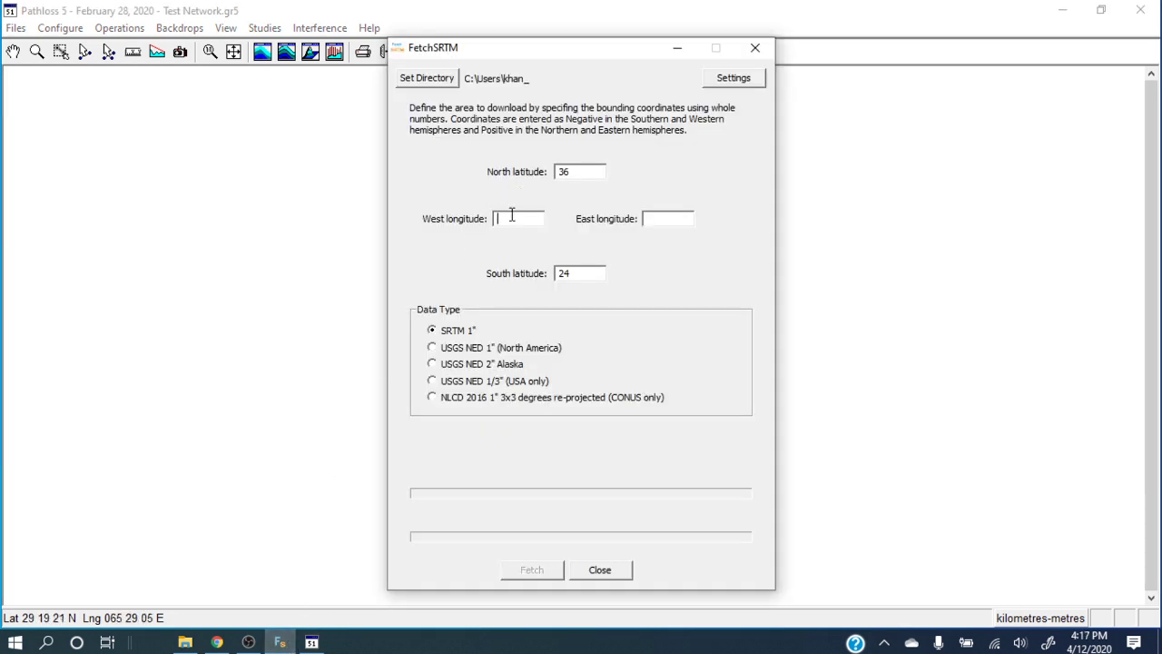
type("64")
left_click(678, 214)
type("76")
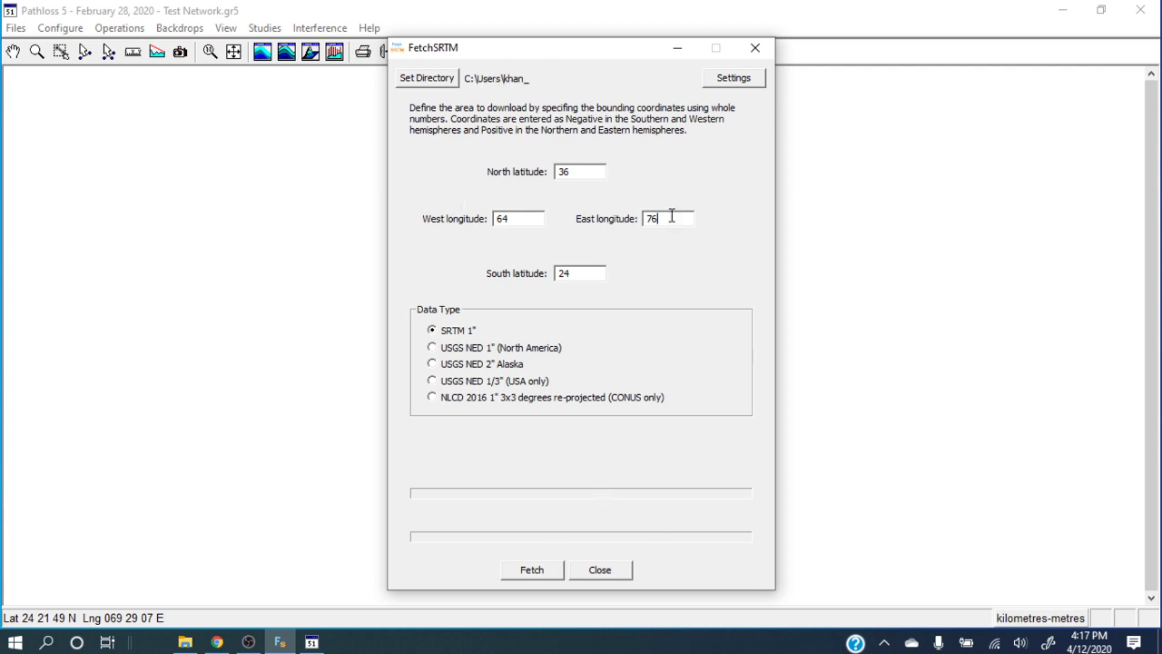
Switch to the Pathloss network and display the elevation backdrop behind the sites.
left_click(682, 50)
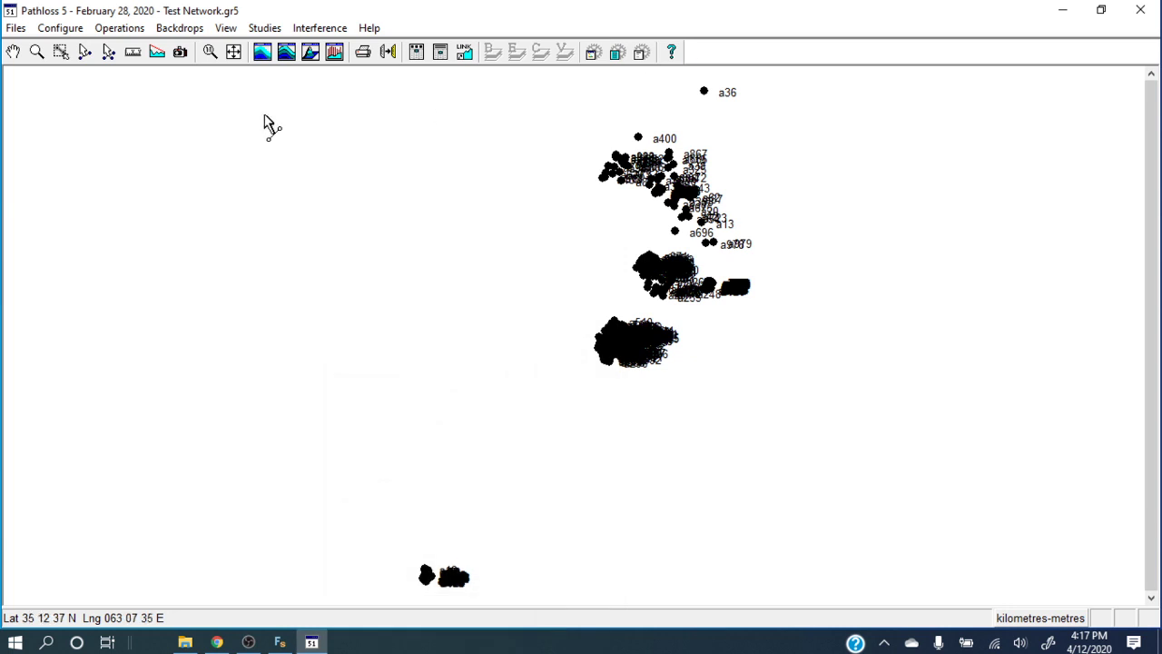
left_click(180, 27)
left_click(186, 44)
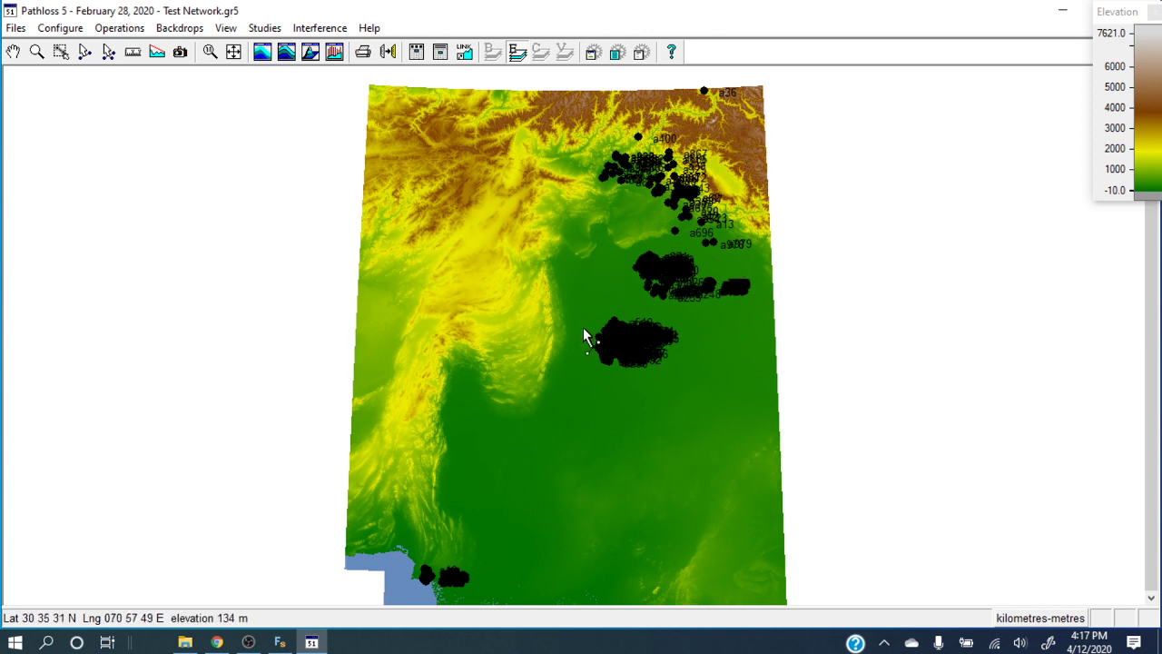
Compare the bounding coordinates in FetchSRTM with the terrain coverage on the Pathloss map, ending back in FetchSRTM.
left_click(311, 643)
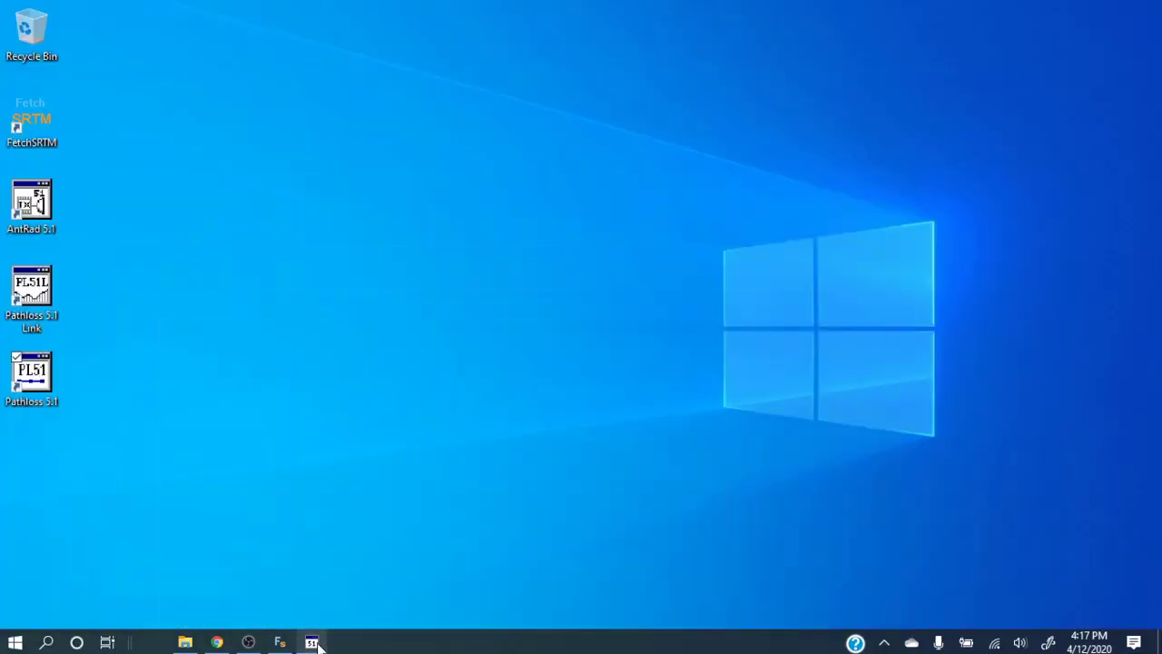
left_click(280, 642)
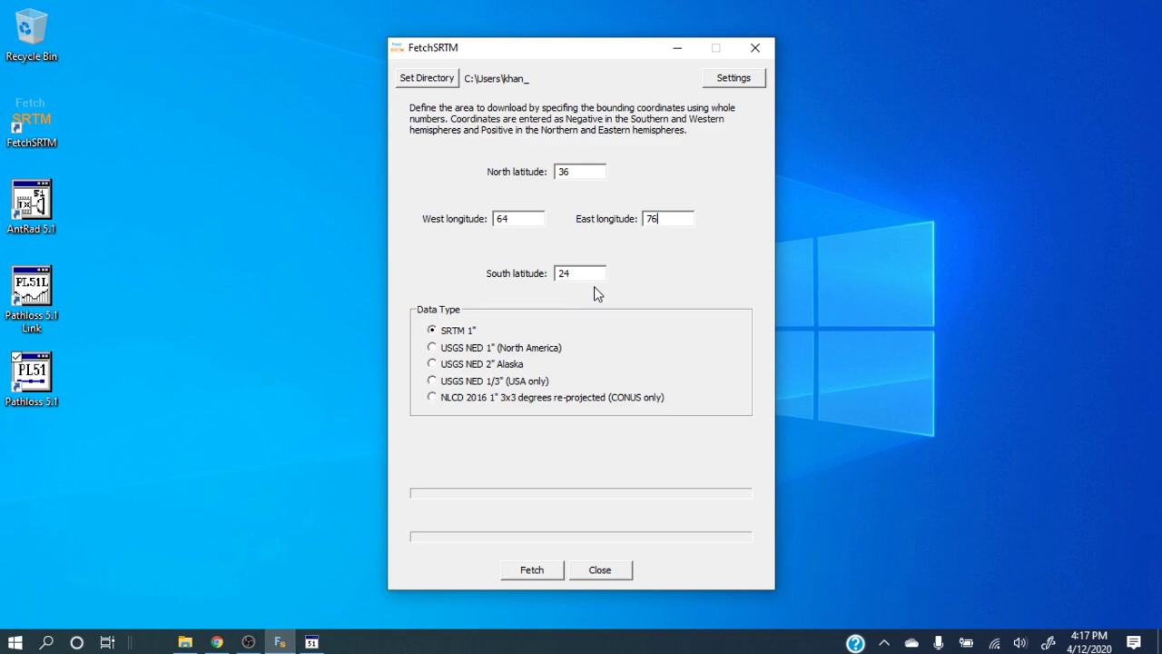
left_click(311, 642)
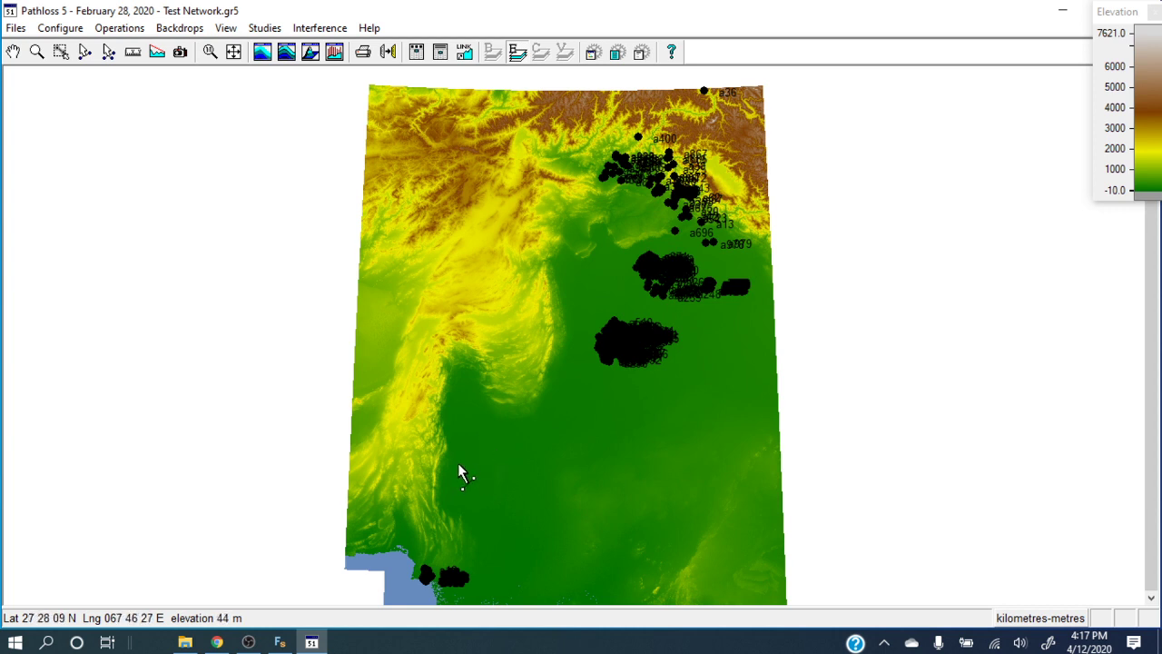
left_click(311, 643)
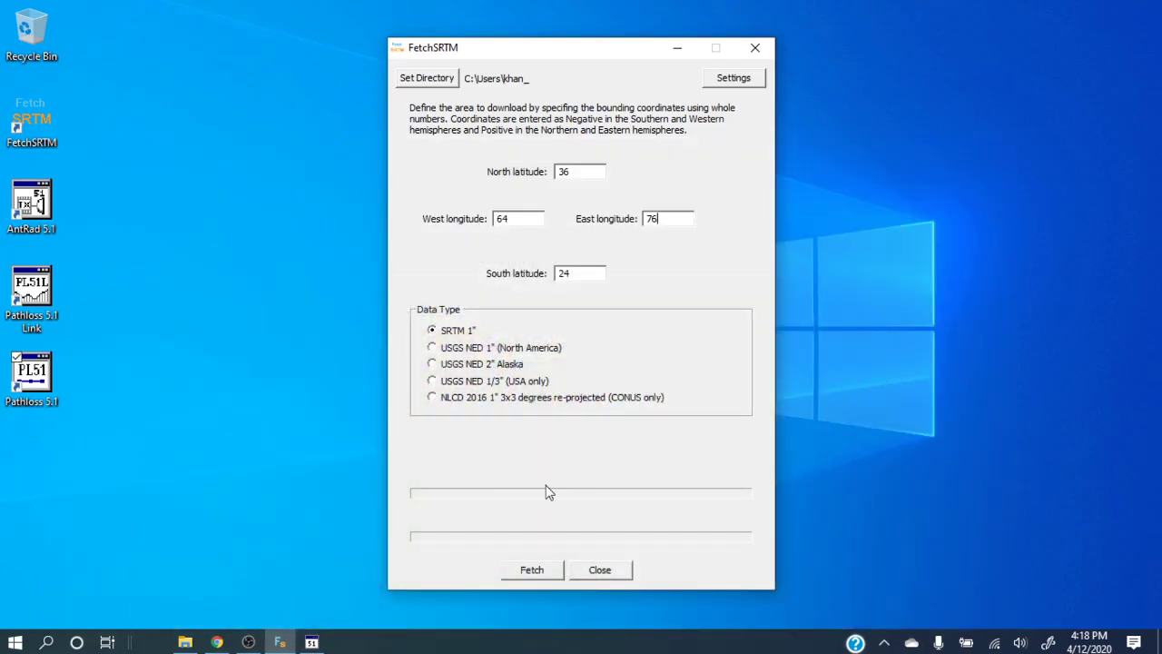